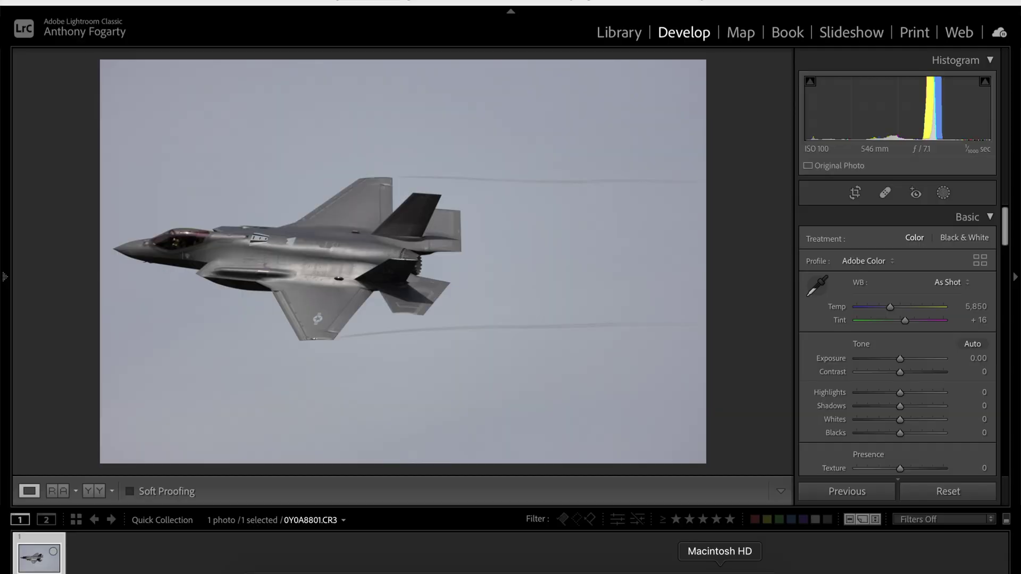
# Inspect the jet's nose at 1:1, then try a 16 x 9 crop and reset it
pyautogui.click(109, 250)
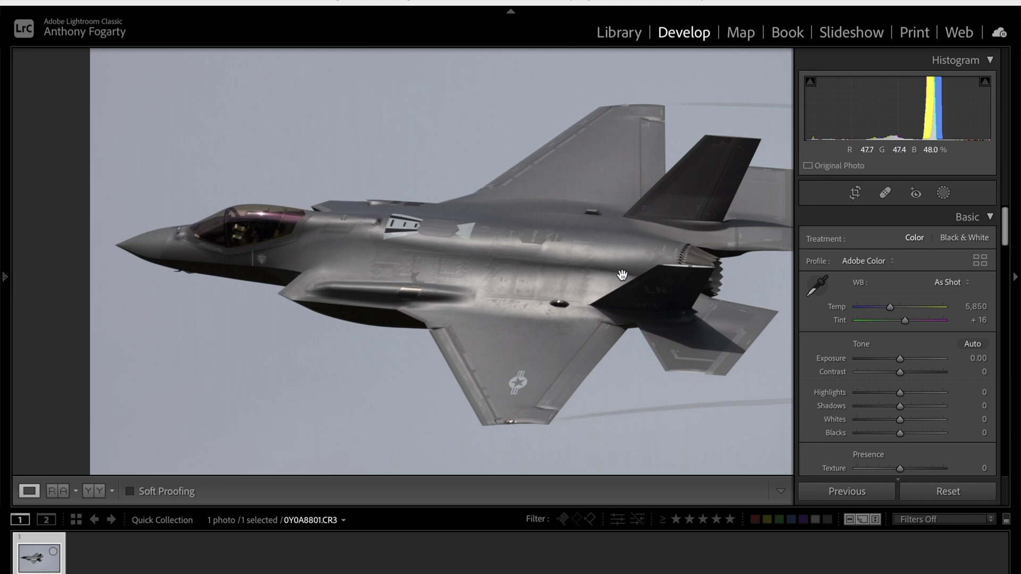
pyautogui.click(287, 252)
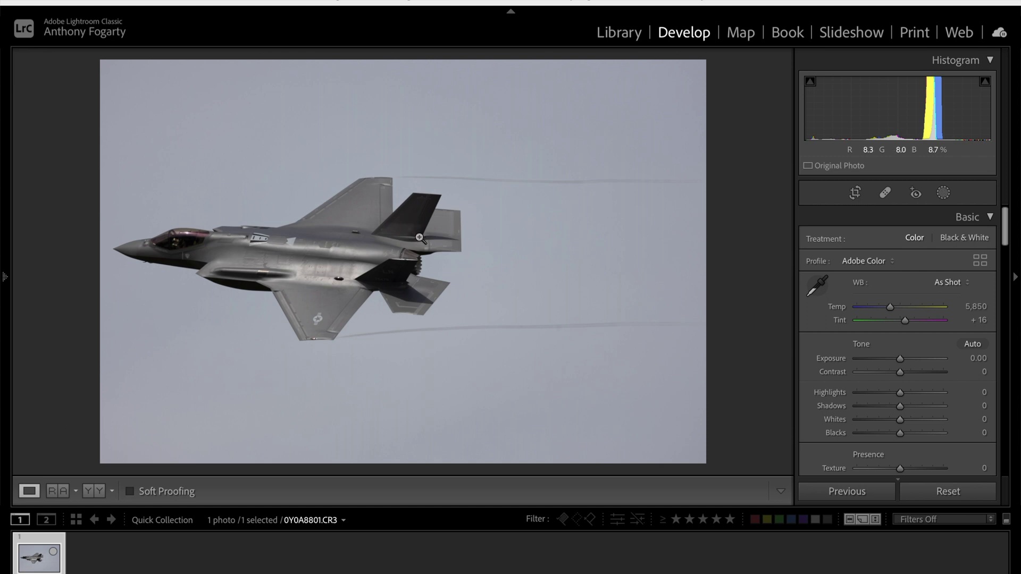
pyautogui.click(856, 194)
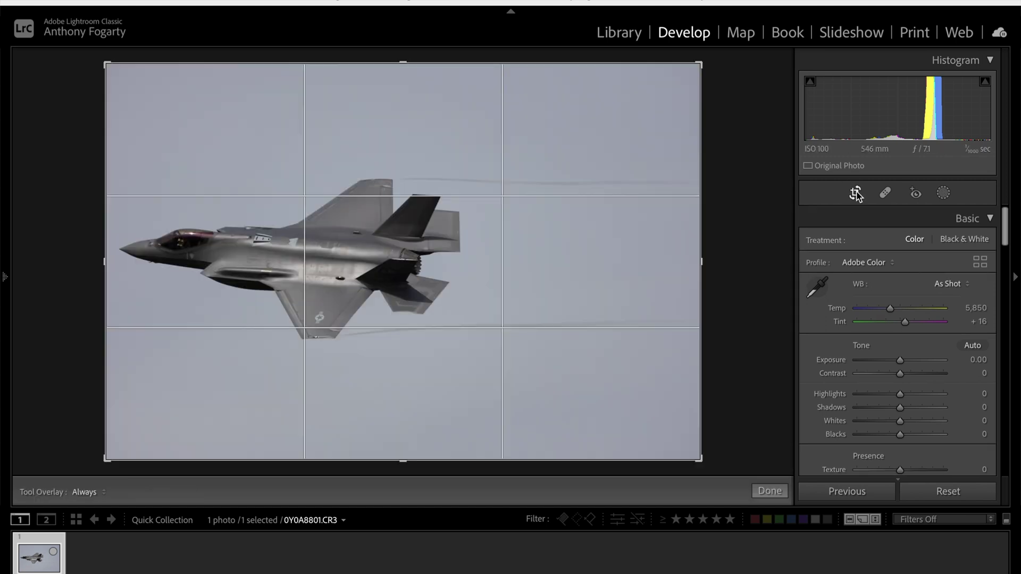
pyautogui.click(942, 241)
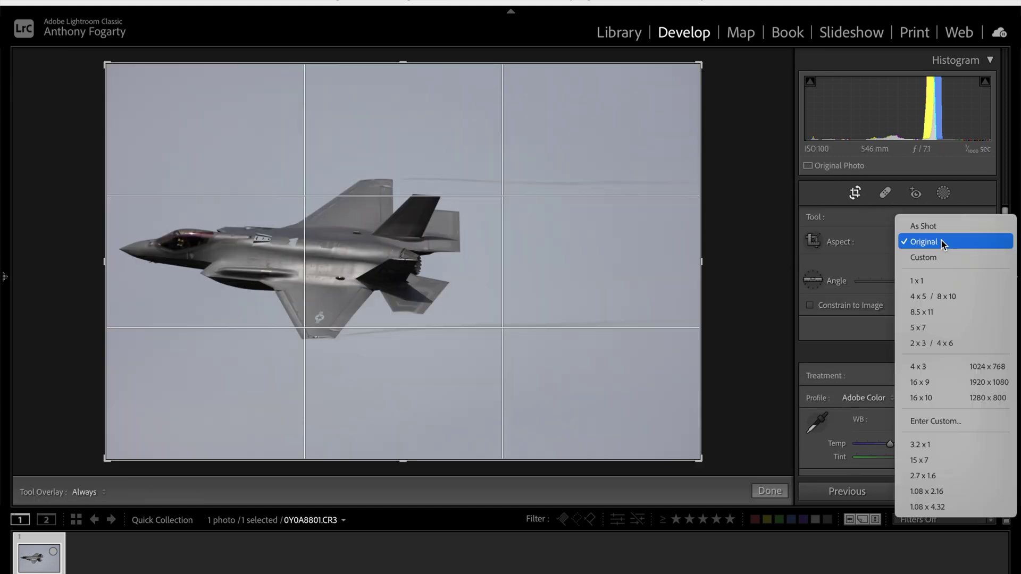
pyautogui.click(927, 385)
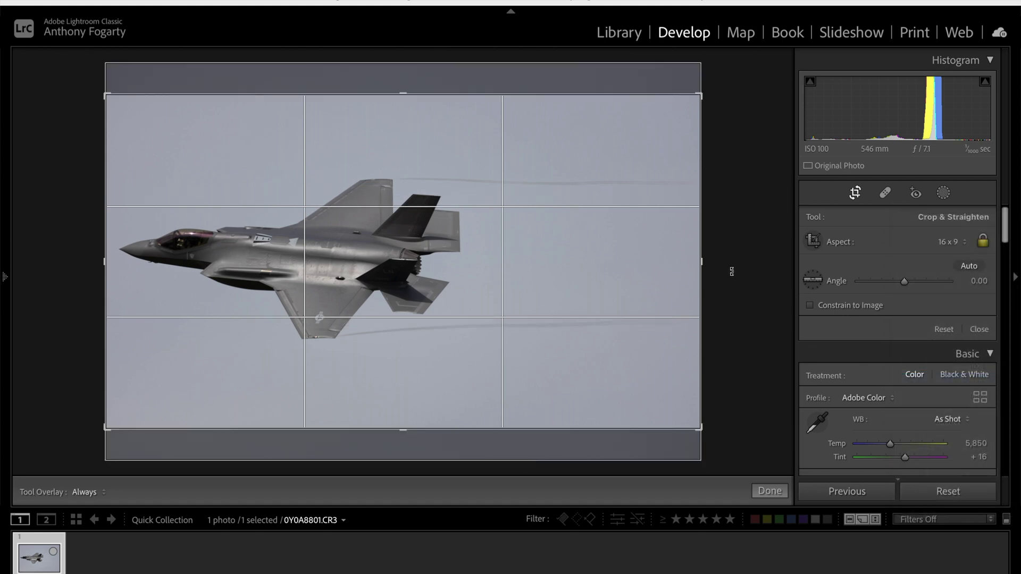
pyautogui.moveTo(705, 260); pyautogui.dragTo(593, 265)
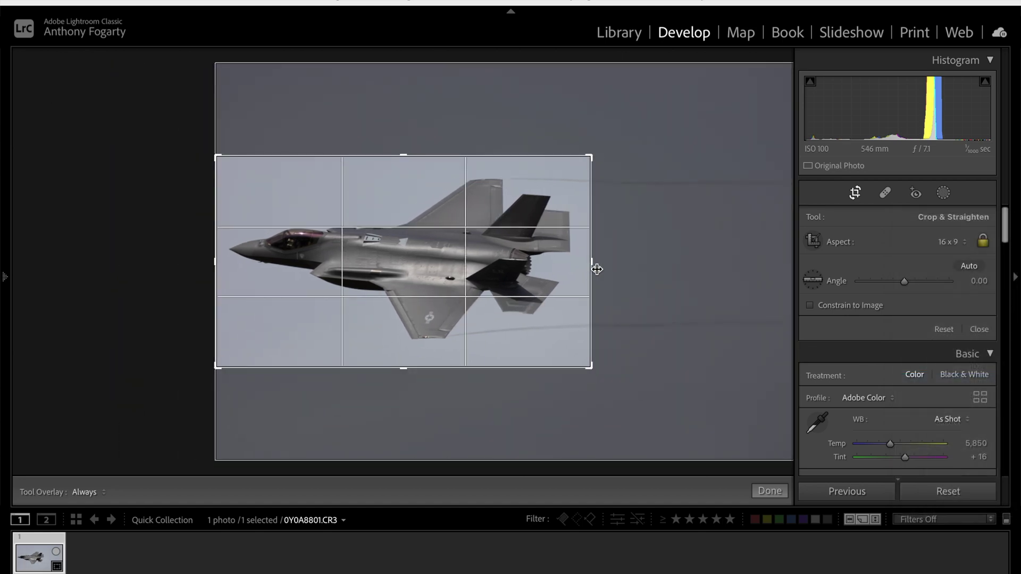
pyautogui.click(770, 492)
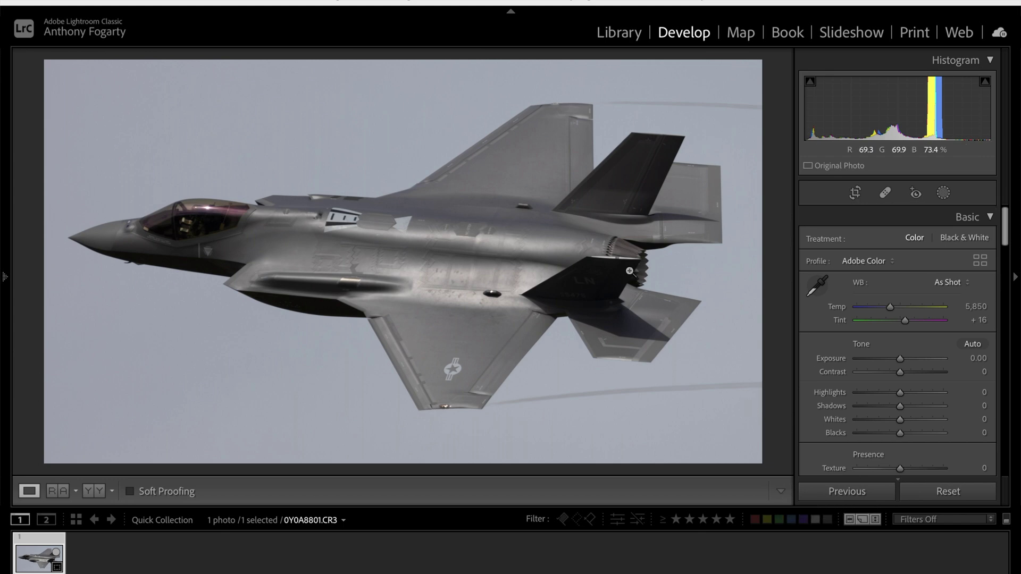
pyautogui.click(951, 496)
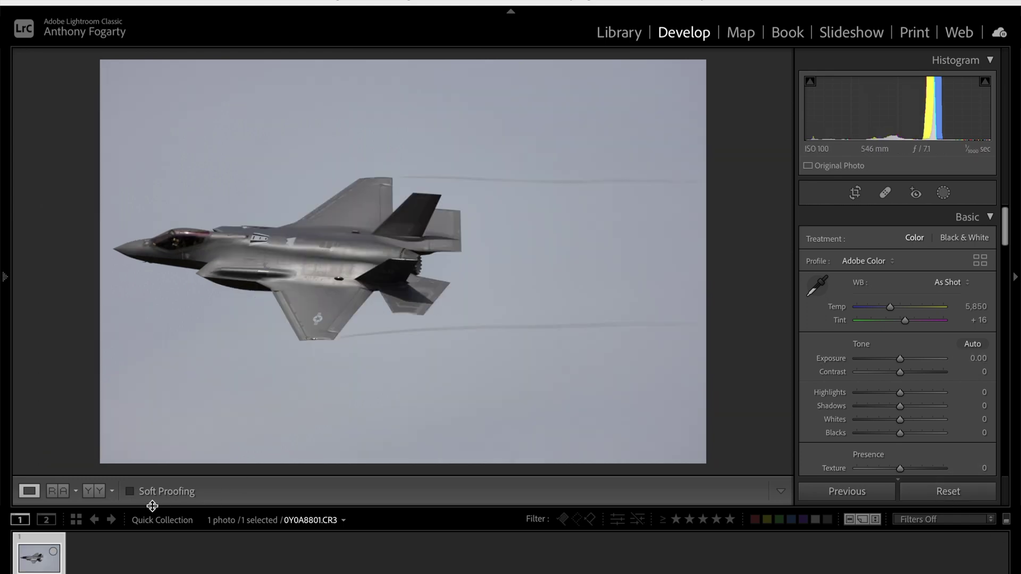
# Open the photo in Adobe Photoshop 2022 via Edit In
pyautogui.rightClick(54, 277)
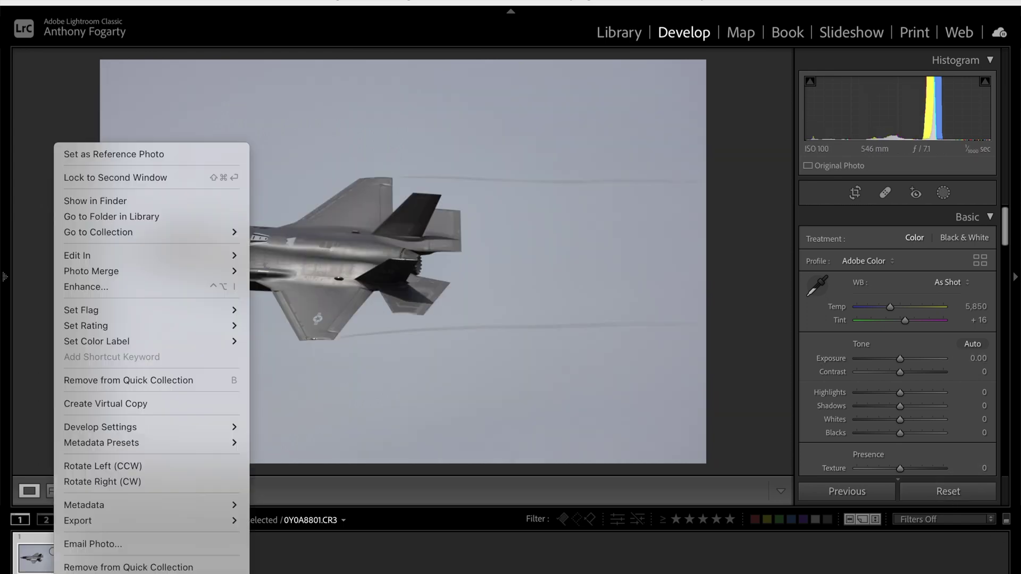
pyautogui.moveTo(129, 274)
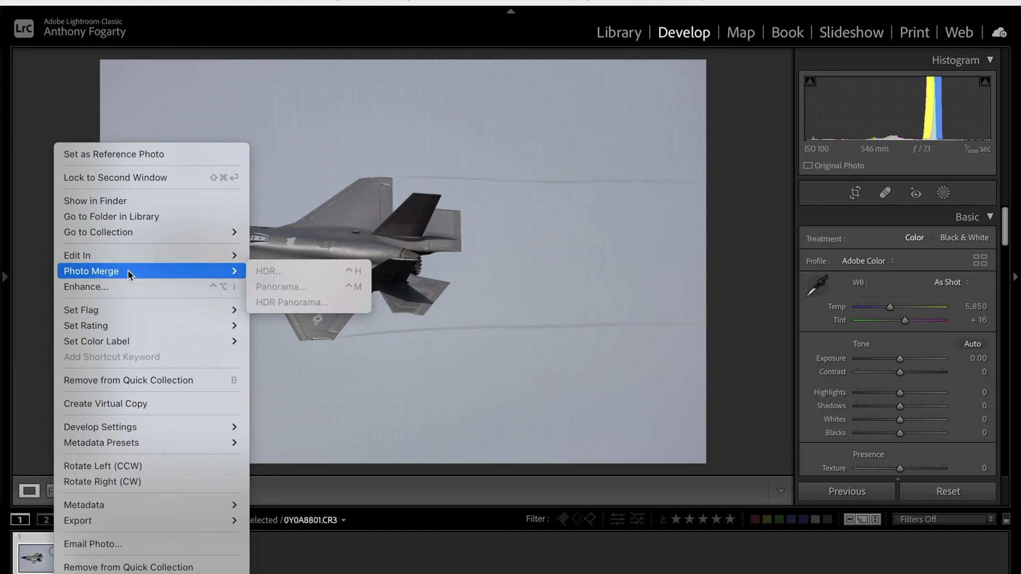
pyautogui.moveTo(130, 257)
pyautogui.click(299, 258)
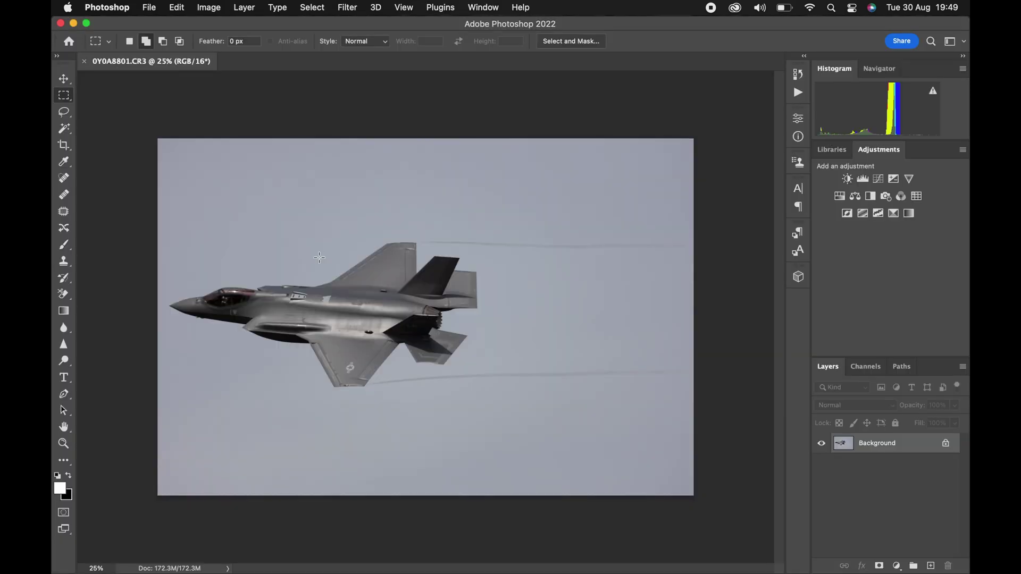
# Drag the Crop tool's left edge outward to enlarge the canvas beyond the jet's nose
pyautogui.click(66, 148)
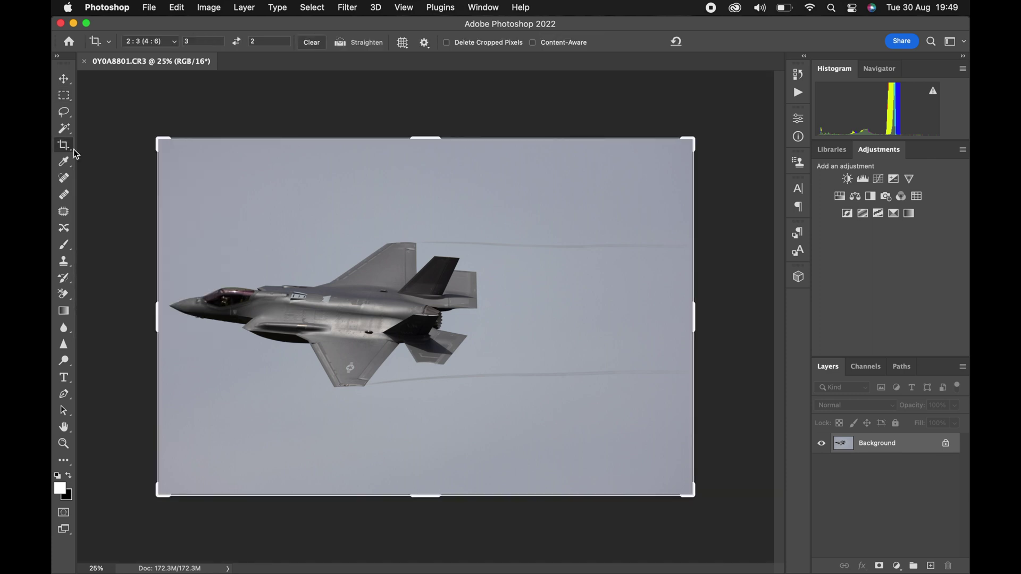
pyautogui.moveTo(156, 311); pyautogui.dragTo(122, 310)
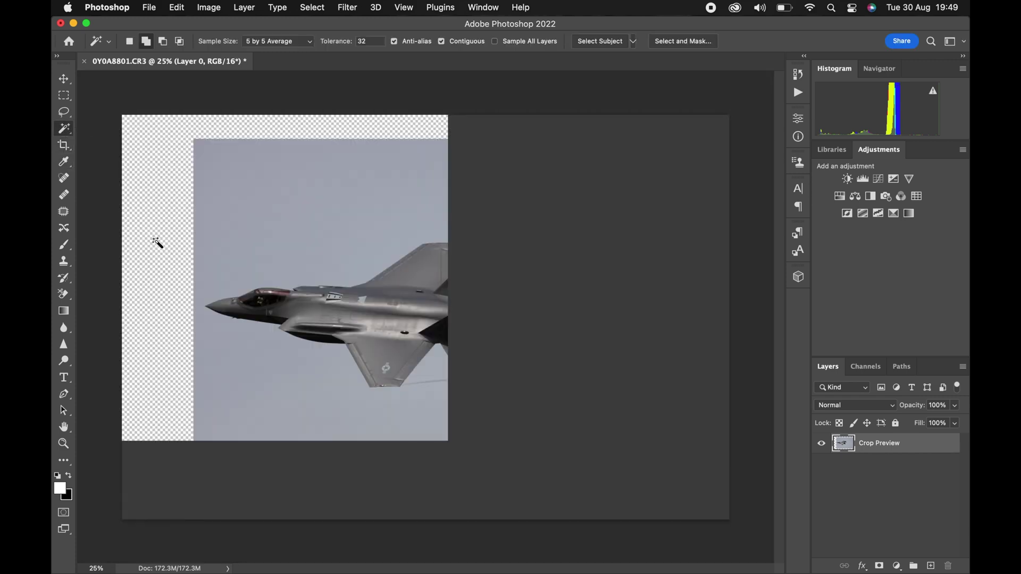
# Magic Wand the transparent border and add marquee strips along the photo's top and left edges
pyautogui.click(159, 269)
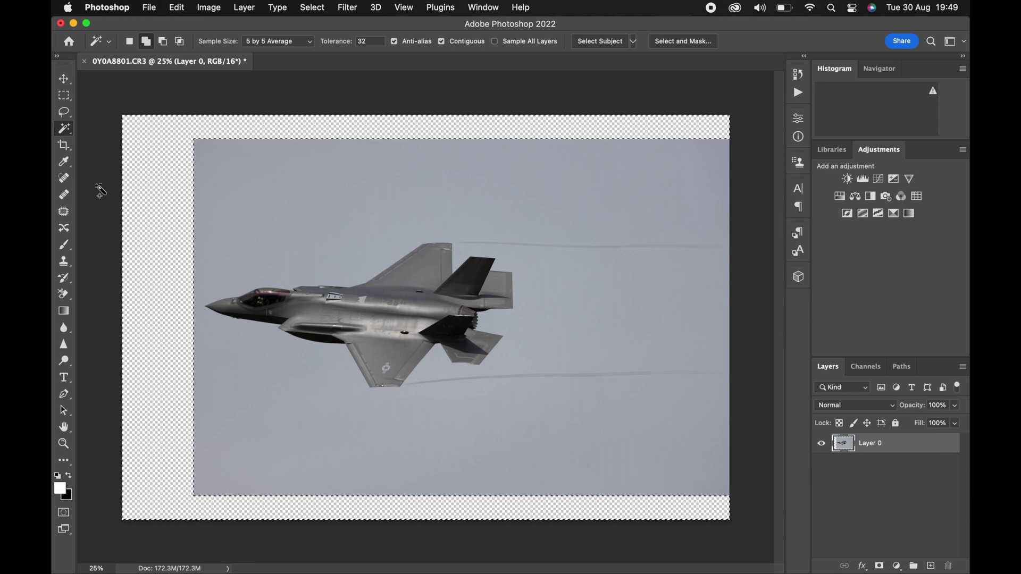
pyautogui.click(64, 95)
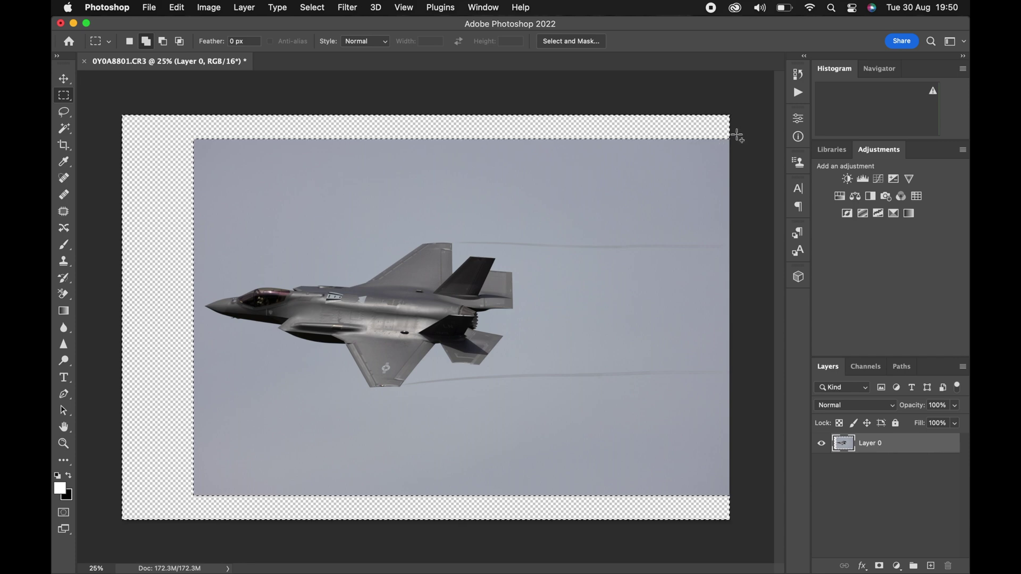
pyautogui.moveTo(732, 137); pyautogui.dragTo(729, 150)
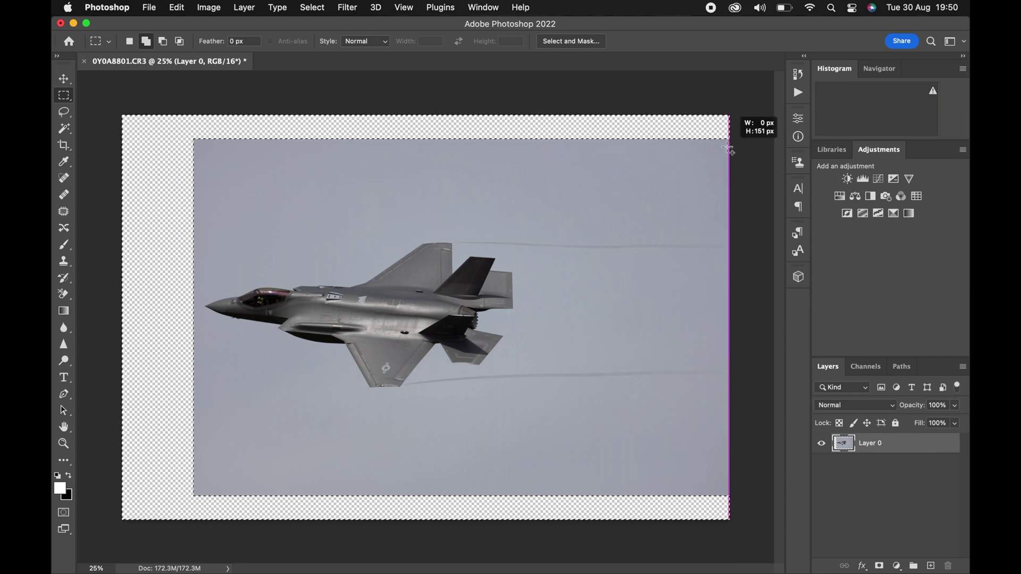
pyautogui.moveTo(400, 150); pyautogui.dragTo(258, 146)
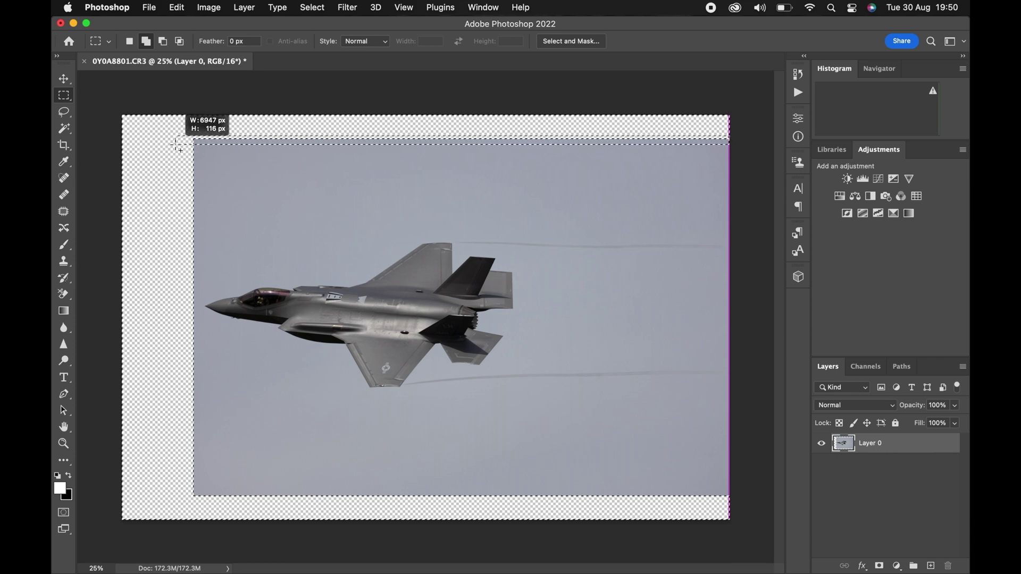
pyautogui.moveTo(178, 146); pyautogui.dragTo(200, 137)
pyautogui.moveTo(199, 226); pyautogui.dragTo(734, 506)
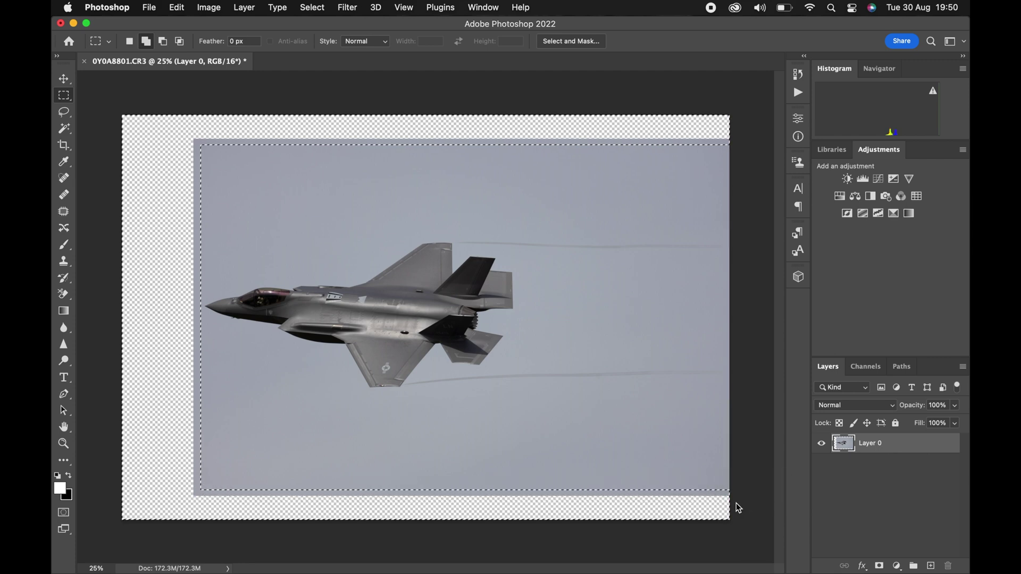
# Run Edit > Content-Aware Fill with output to a new layer
pyautogui.click(176, 7)
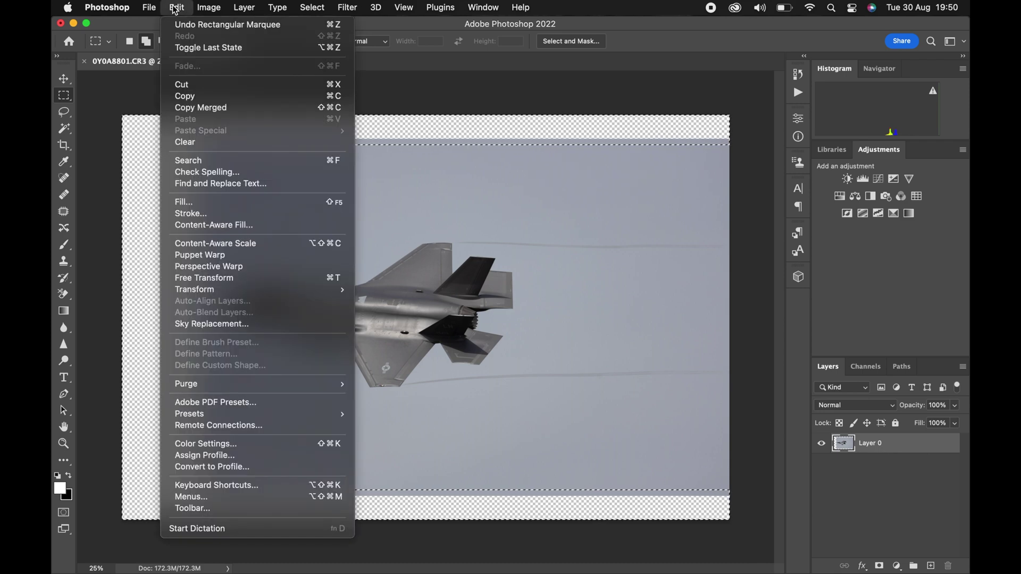
pyautogui.click(206, 228)
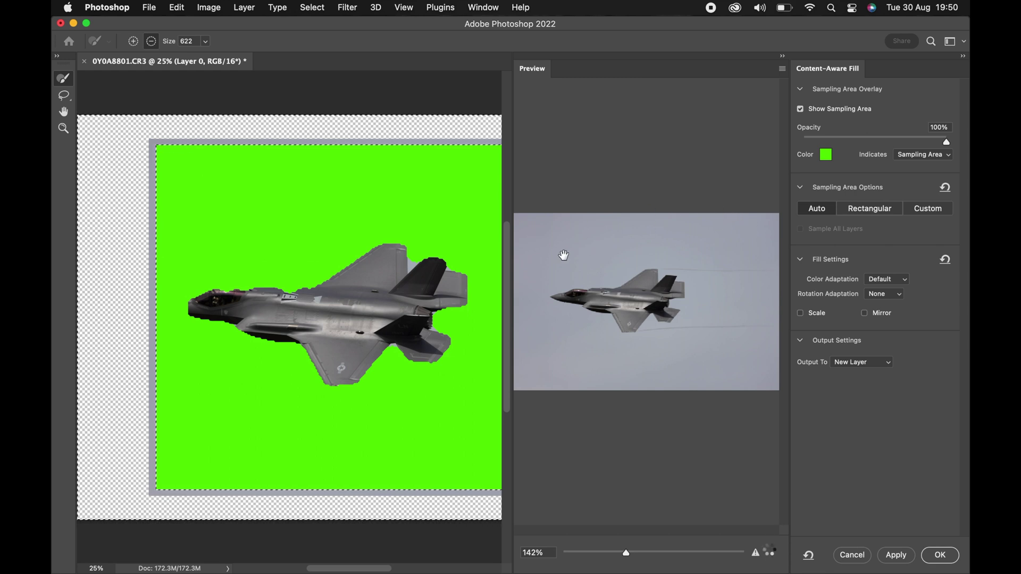
pyautogui.click(940, 555)
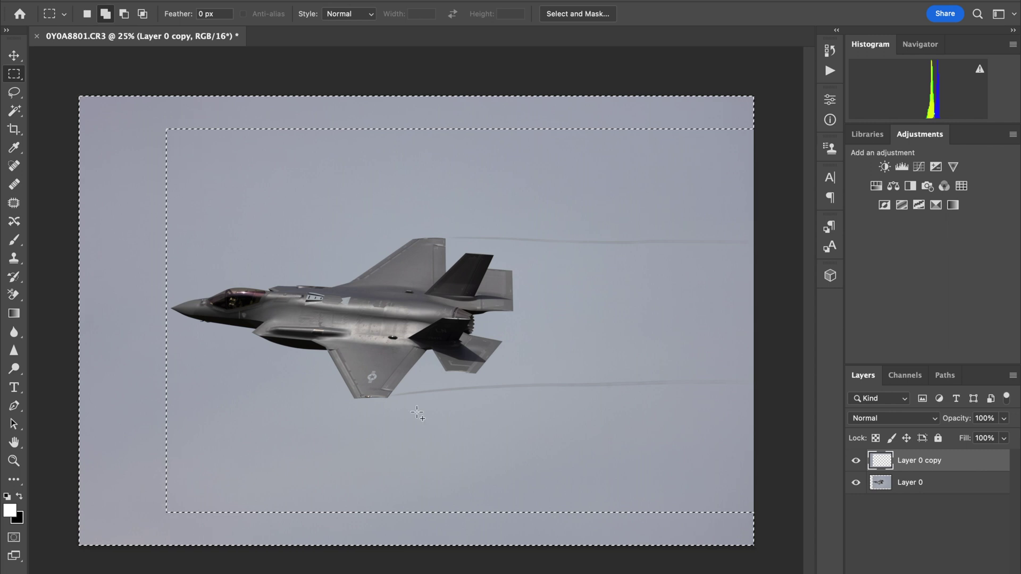
# Deselect, check the filled sky at 50% zoom, then close and save the document
pyautogui.click(272, 1)
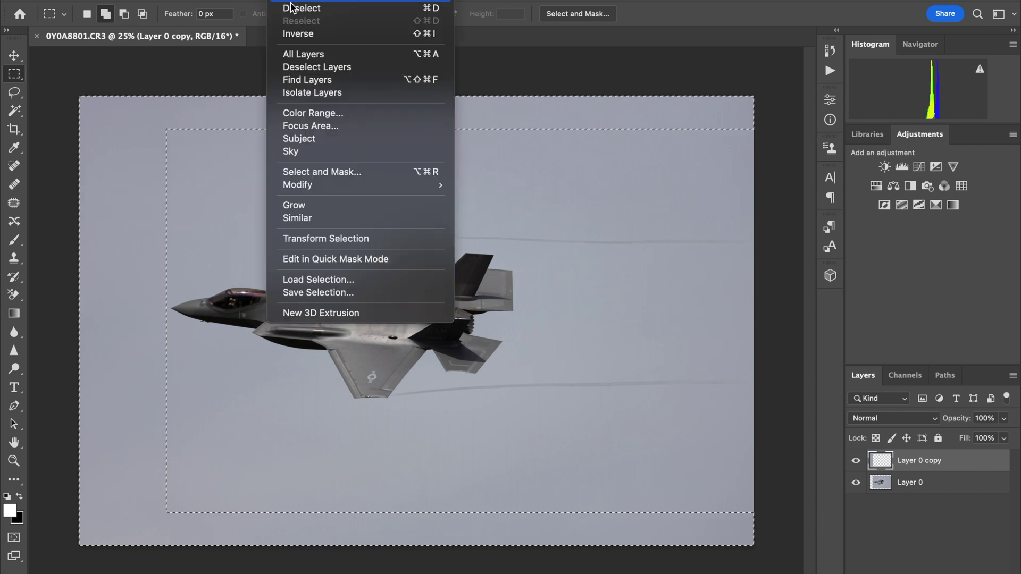
pyautogui.click(297, 8)
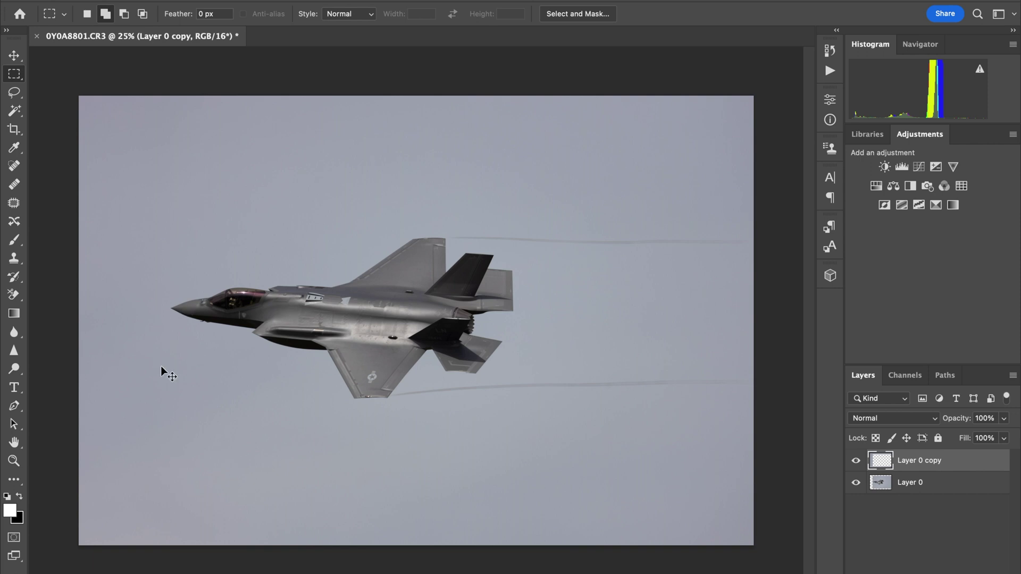
pyautogui.press('super+equal')
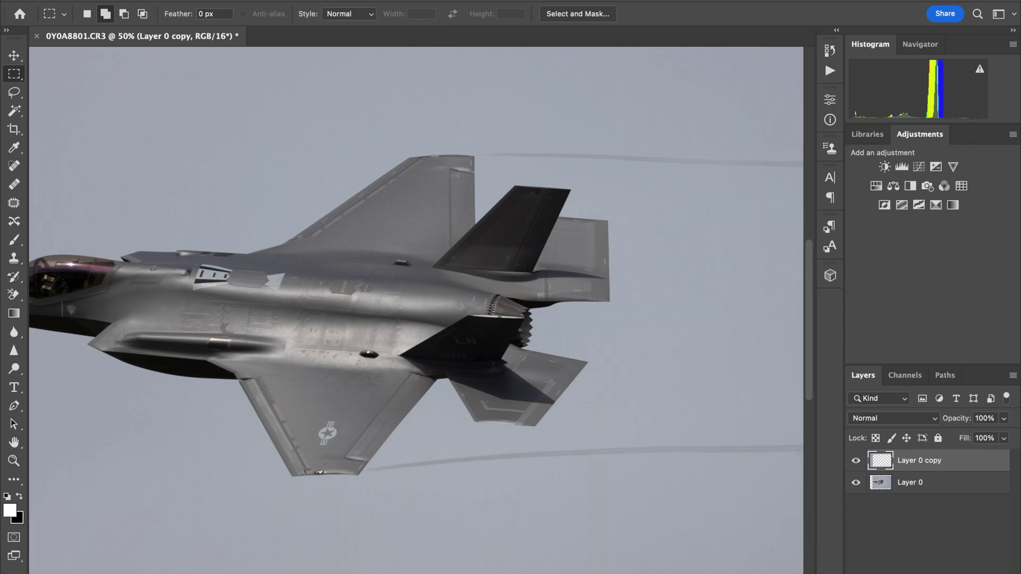
pyautogui.hscroll(-5, 414, 314)
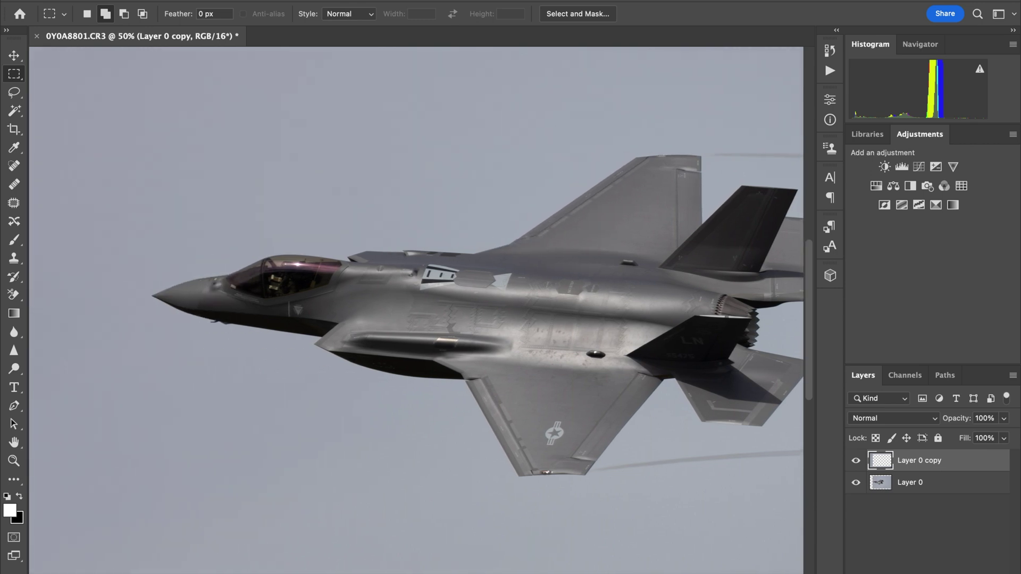
pyautogui.hscroll(-3, 415, 314)
pyautogui.hscroll(5, 415, 314)
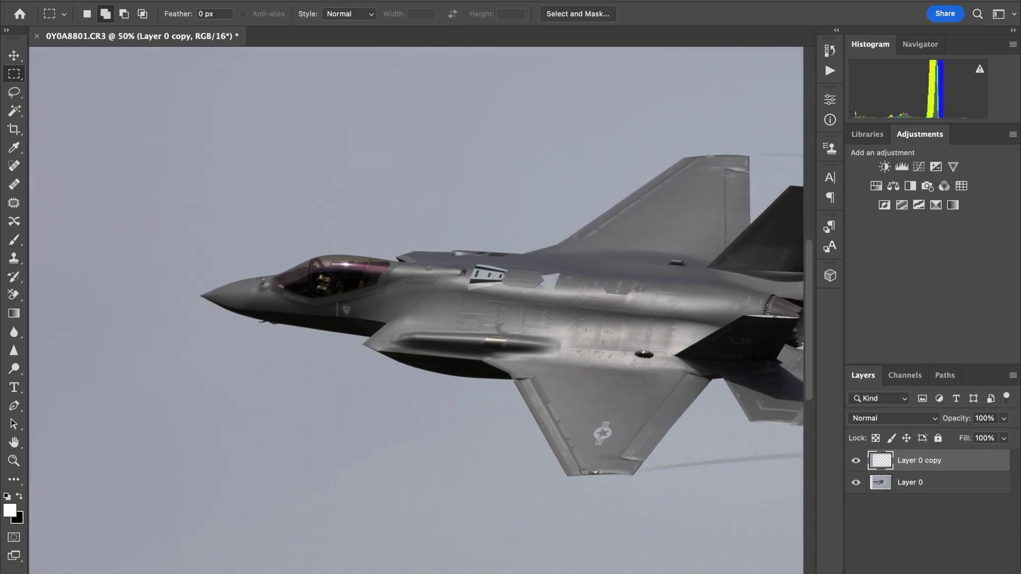
pyautogui.hscroll(2, 415, 314)
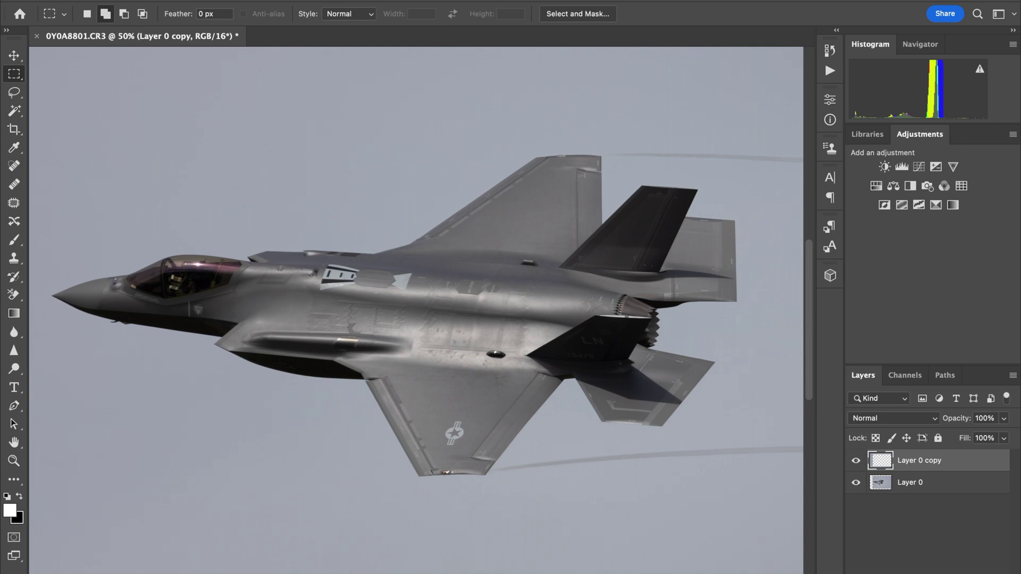
pyautogui.hscroll(-1, 415, 313)
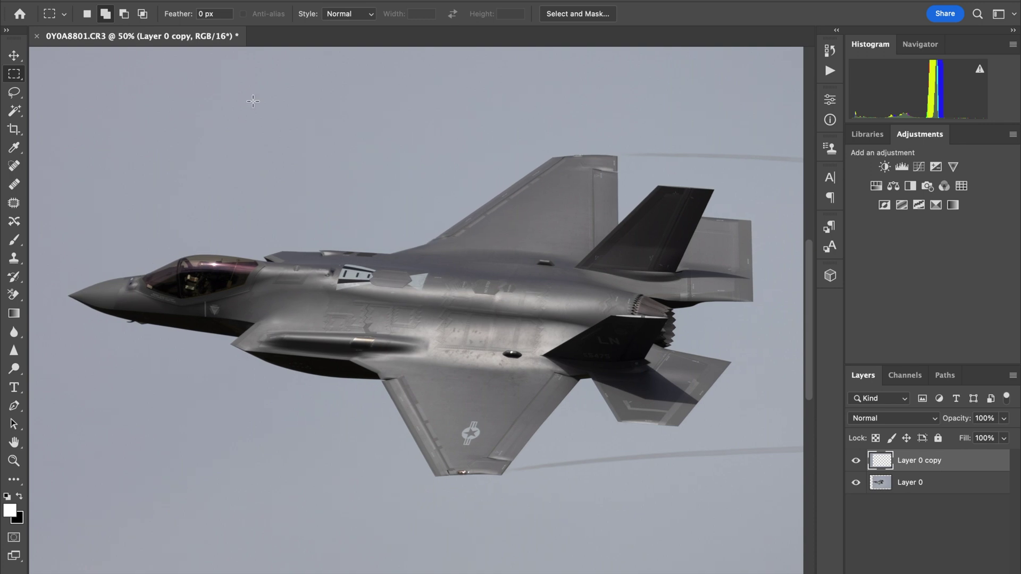
pyautogui.click(37, 36)
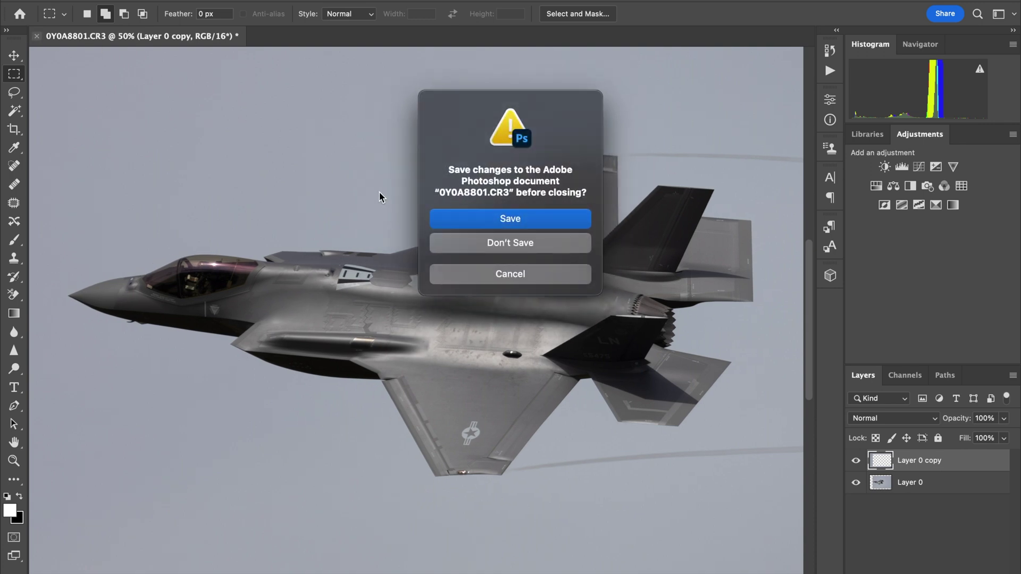
pyautogui.click(529, 226)
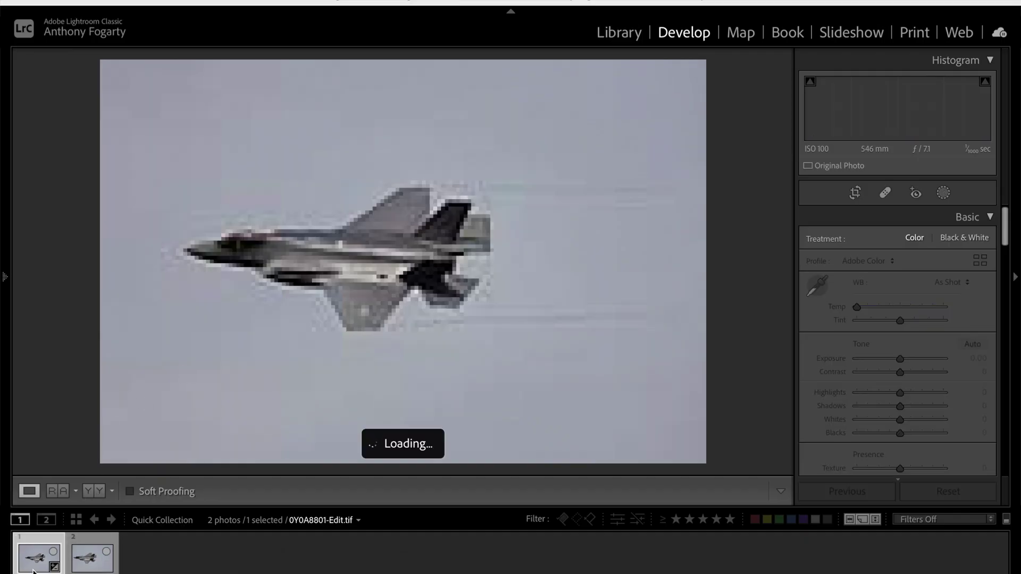
# Select the edited TIF version and start a crop with a 16 x 10 aspect ratio
pyautogui.click(96, 571)
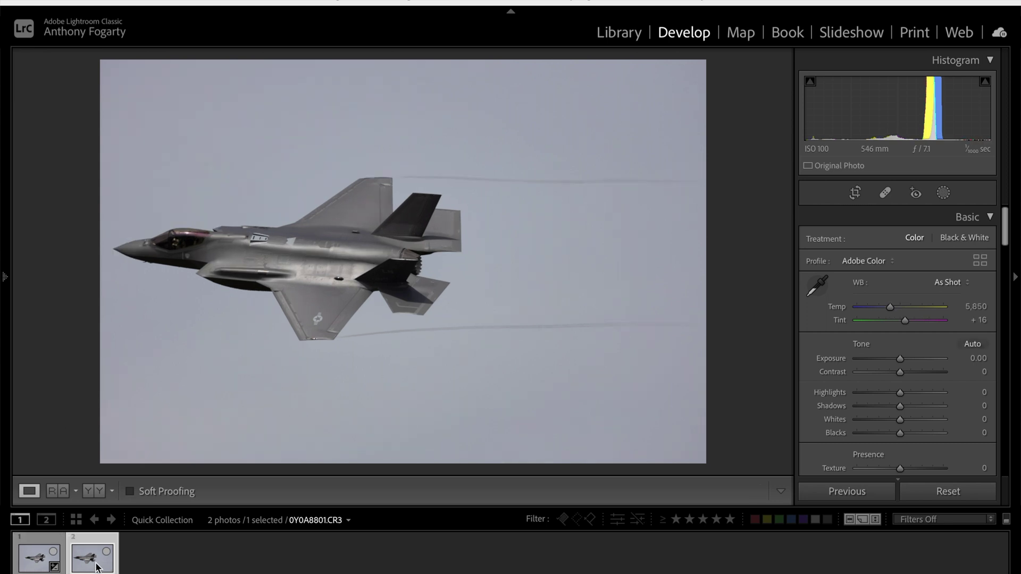
pyautogui.click(38, 566)
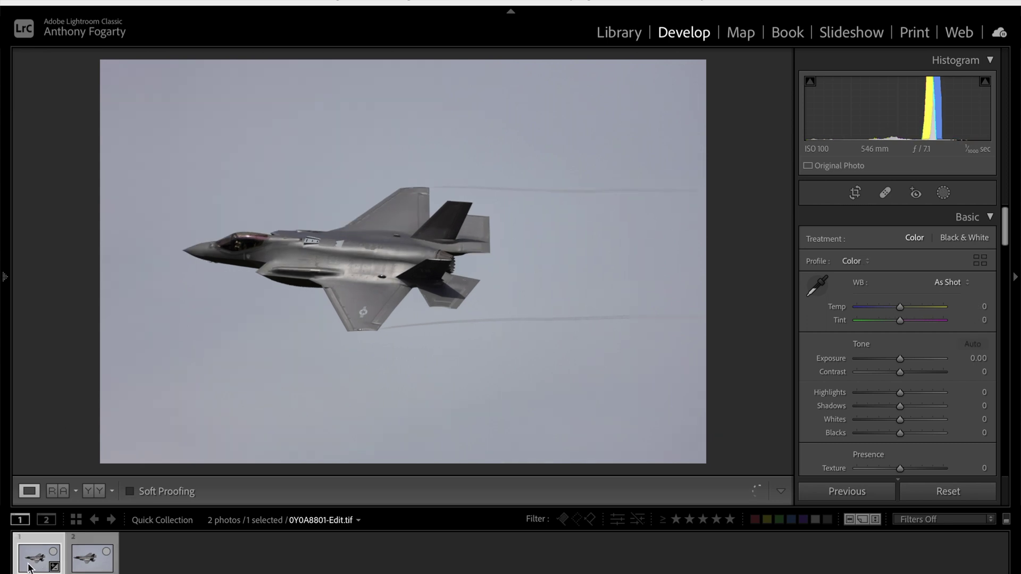
pyautogui.click(856, 193)
pyautogui.click(950, 243)
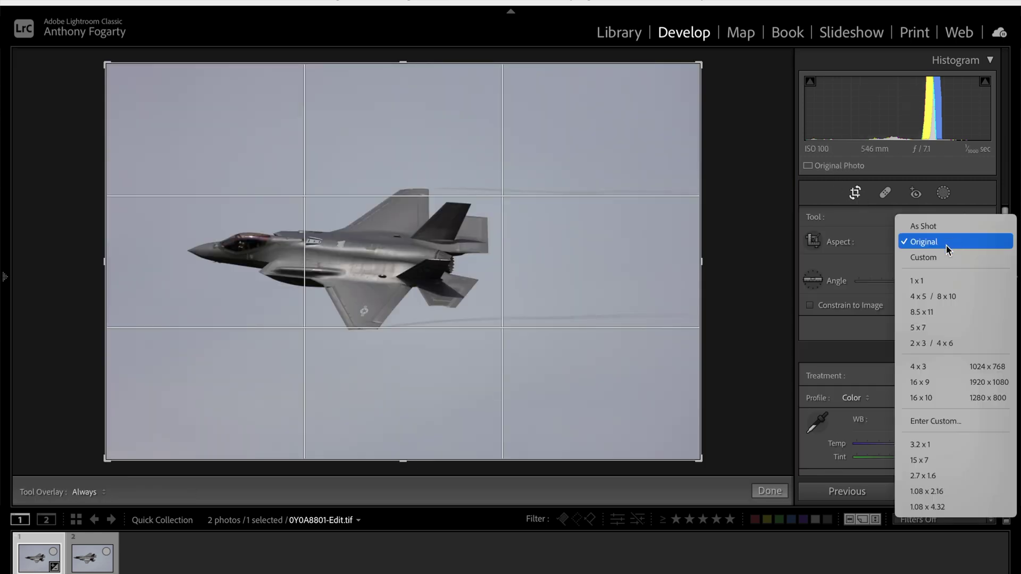
pyautogui.click(917, 398)
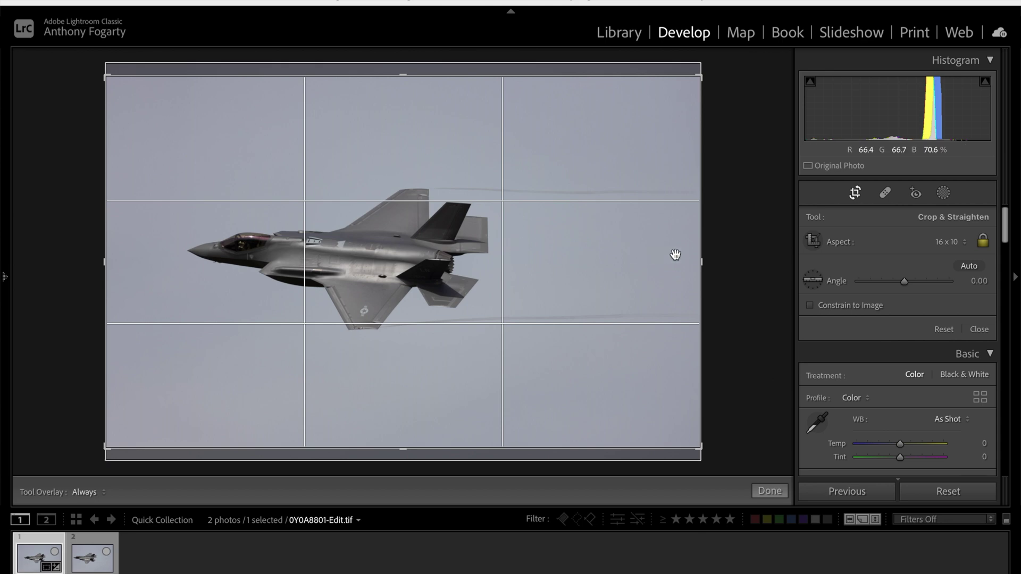
# Tighten the crop edges around the jet and apply it at a 2.37° angle
pyautogui.moveTo(702, 265); pyautogui.dragTo(621, 263)
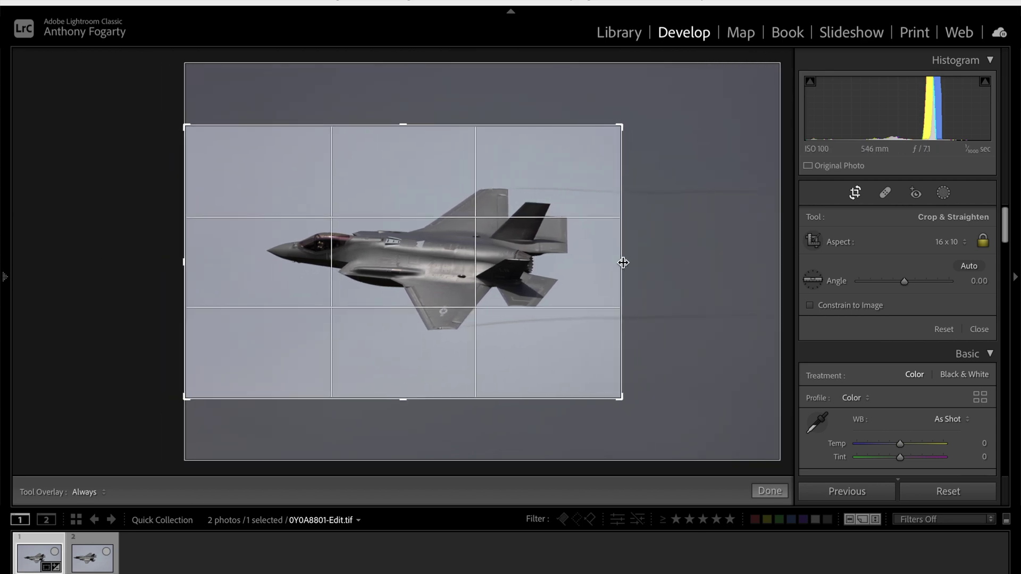
pyautogui.moveTo(184, 260); pyautogui.dragTo(198, 263)
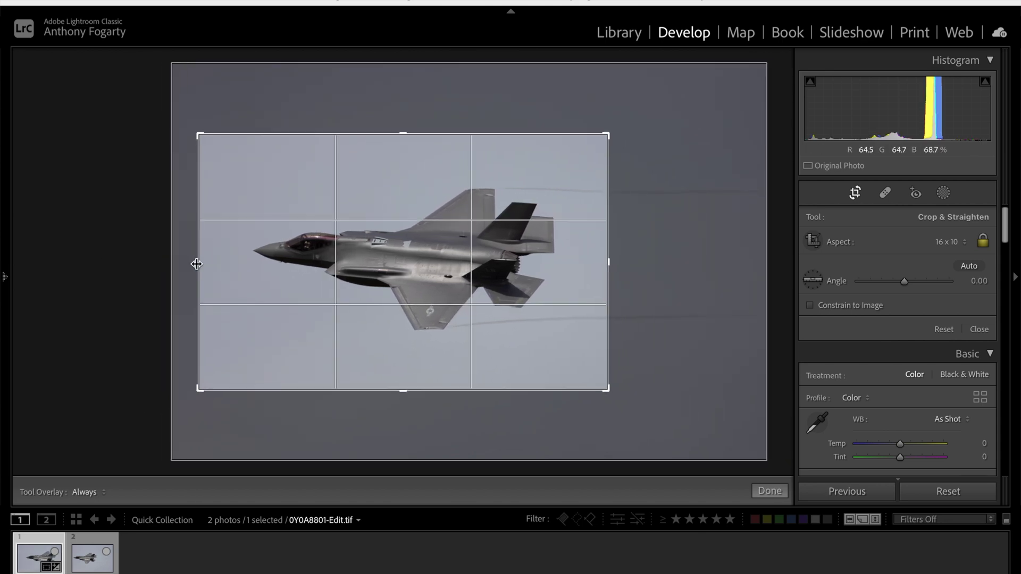
pyautogui.moveTo(609, 262); pyautogui.dragTo(612, 293)
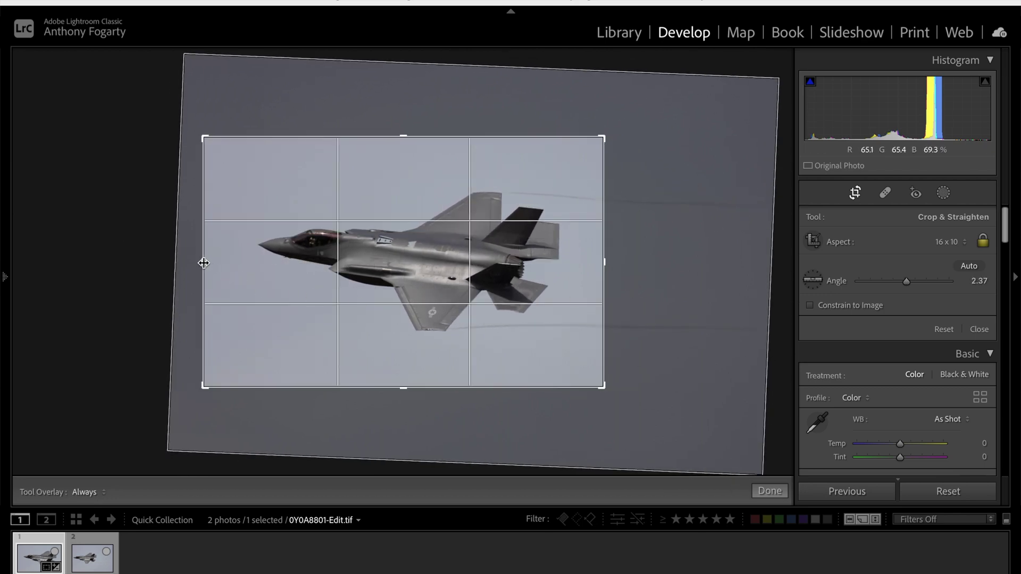
pyautogui.moveTo(202, 264); pyautogui.dragTo(211, 264)
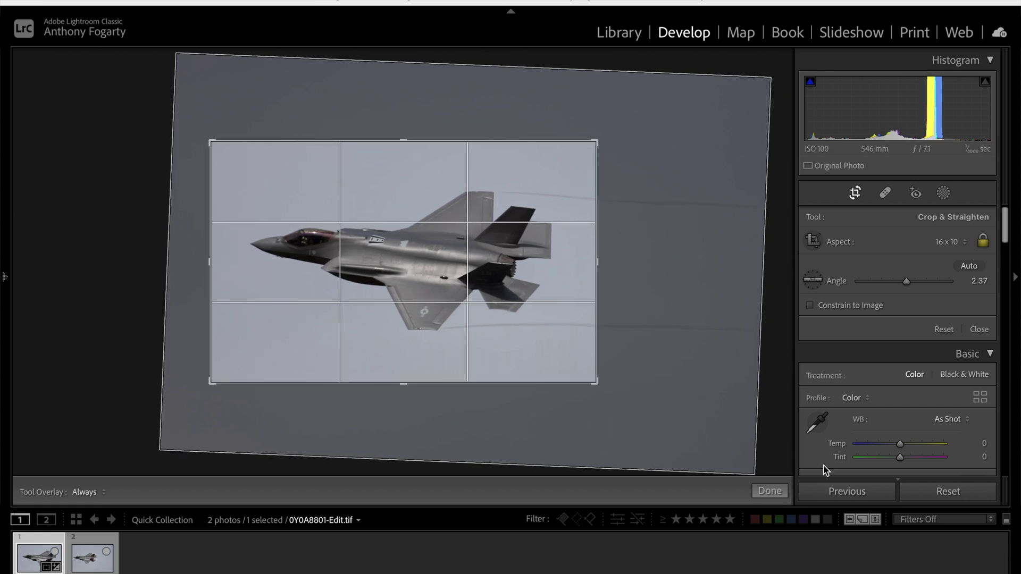
pyautogui.click(762, 494)
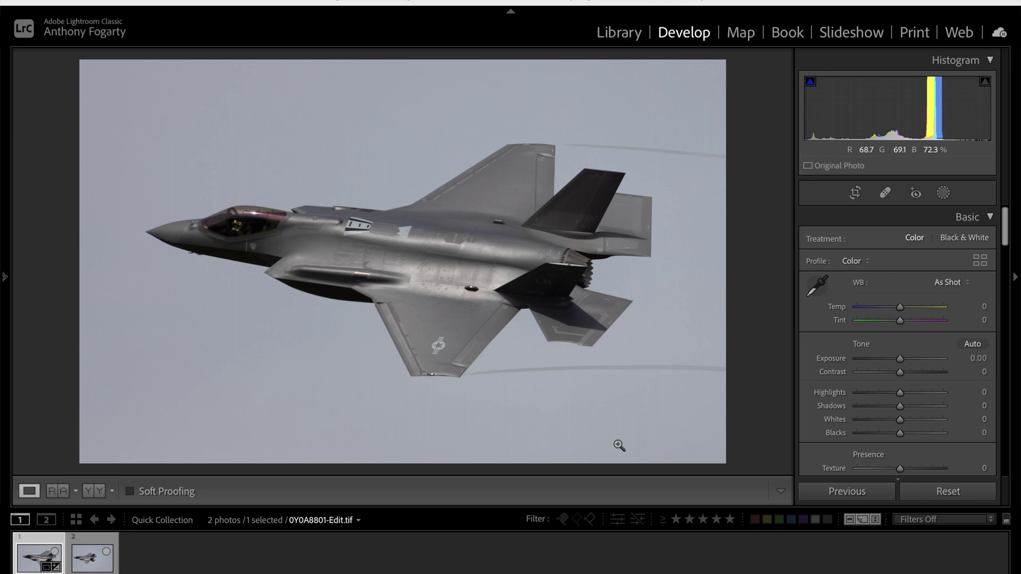
# Expand the left panel to show the develop presets beside the cropped jet
pyautogui.click(7, 280)
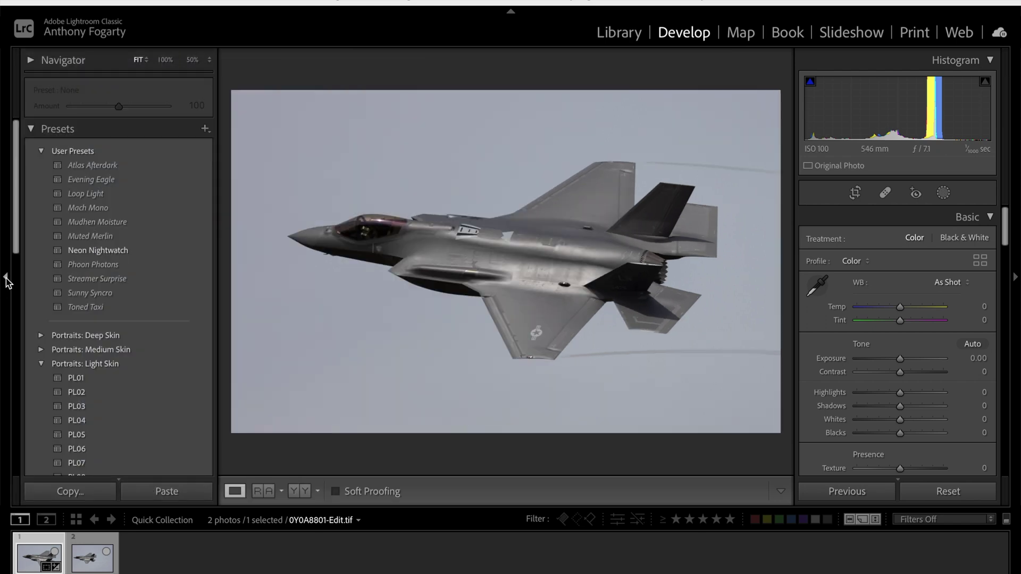